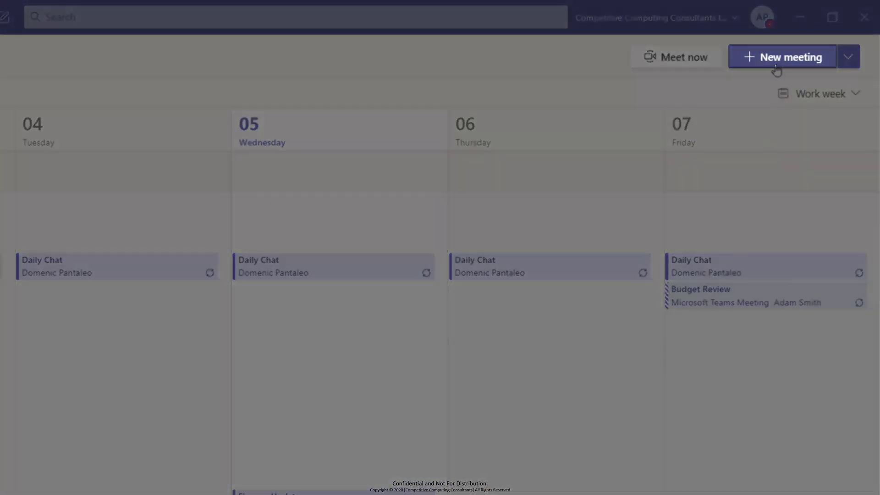
Start a new meeting and add two suggested colleagues as required attendees
left_click(779, 57)
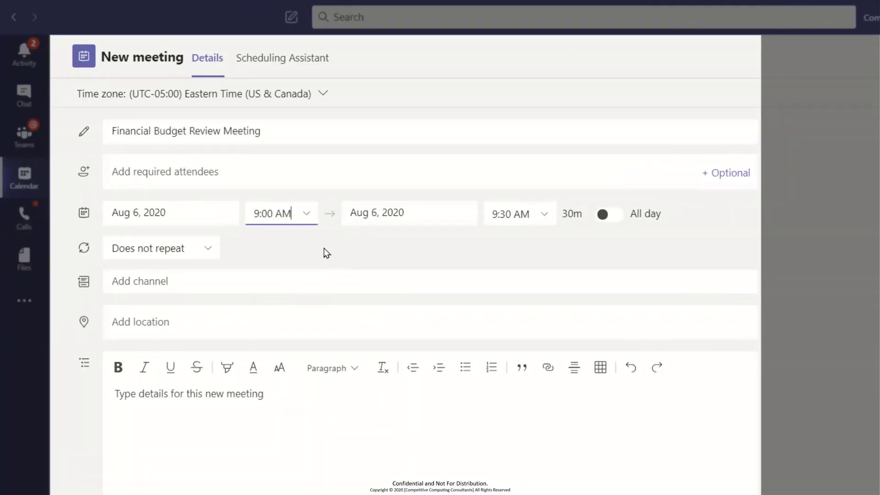
left_click(267, 177)
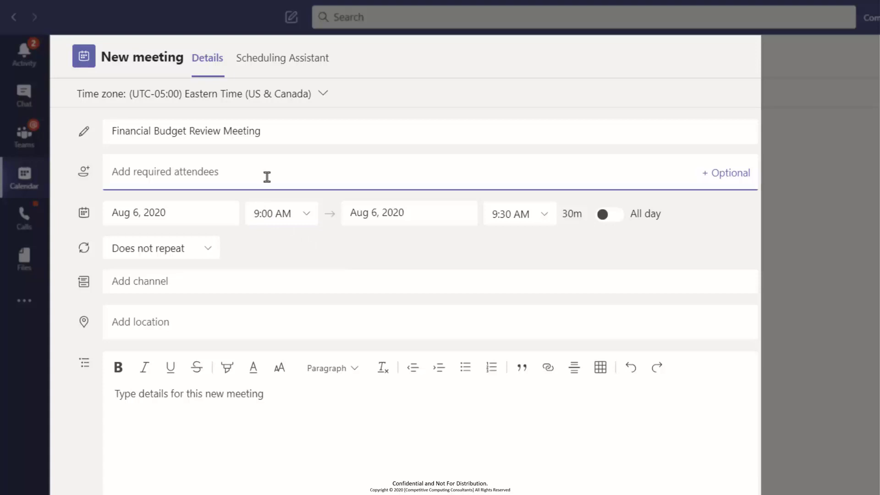
type("clau")
key("Return")
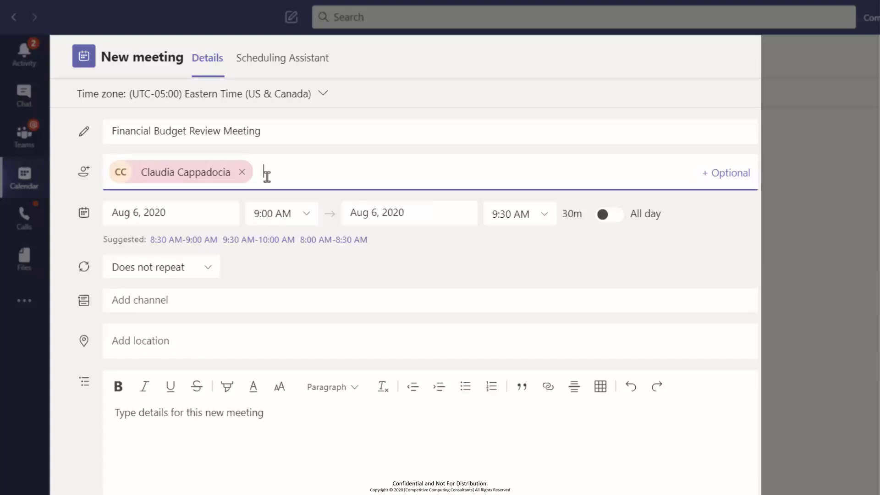
type("train")
key("Return")
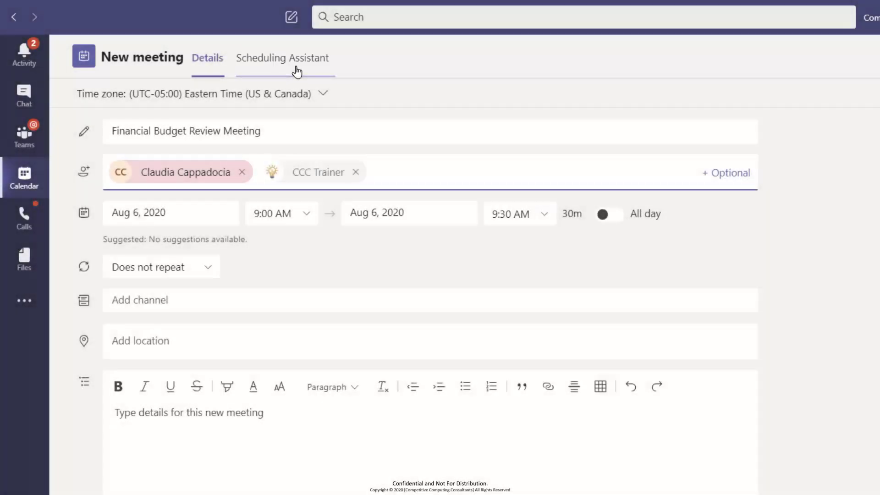
Use the Scheduling Assistant to move the meeting to Aug 5, 2020, 2:30–3:00 PM, when both attendees are free
left_click(296, 68)
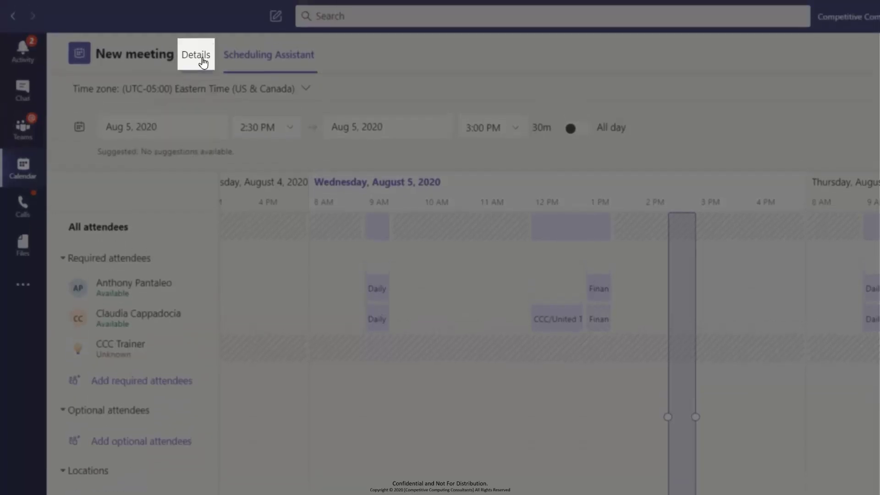
Write the agenda Roll Call, Budget Review, Changes, Open Discourse in the meeting description
left_click(203, 62)
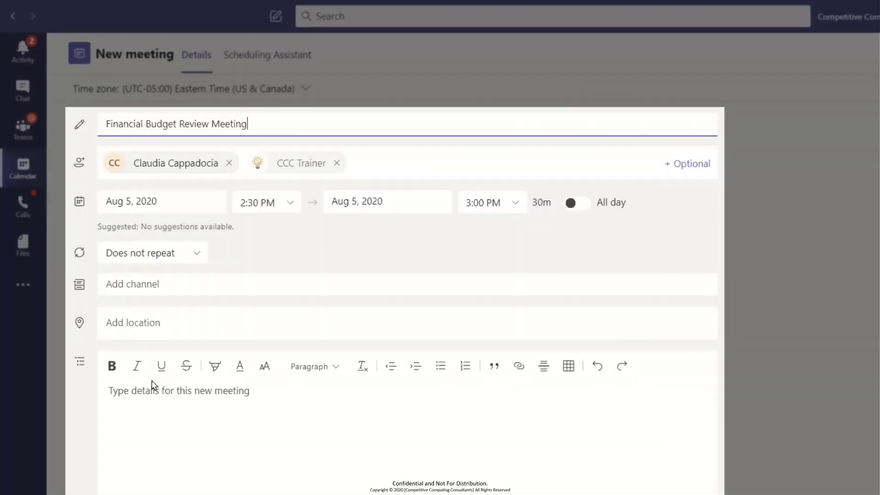
left_click(233, 422)
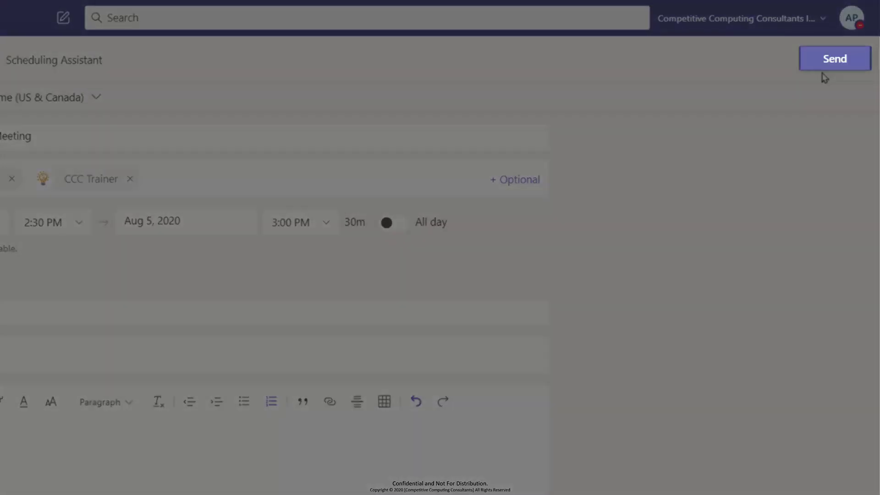
Send the Financial Budget Review Meeting invite and reopen the meeting from the calendar
left_click(823, 73)
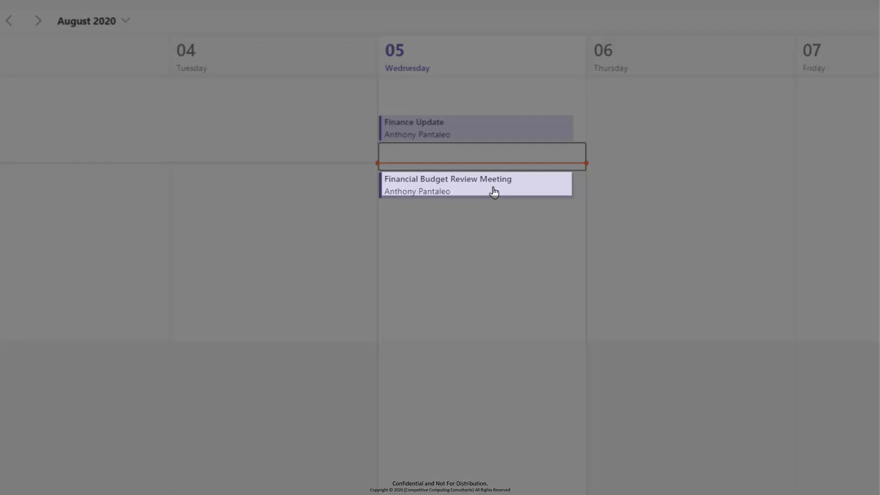
double_click(490, 196)
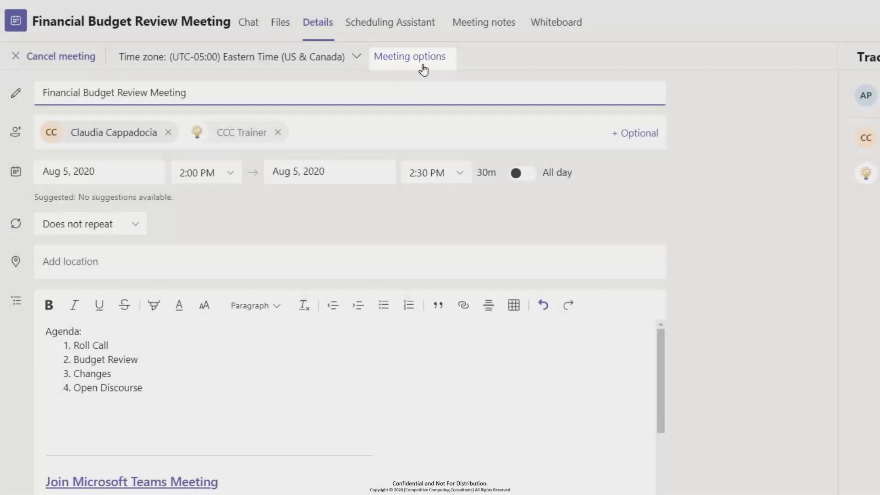
Set callers to always bypass the lobby, keep Everyone as presenters, and save the meeting options
left_click(399, 51)
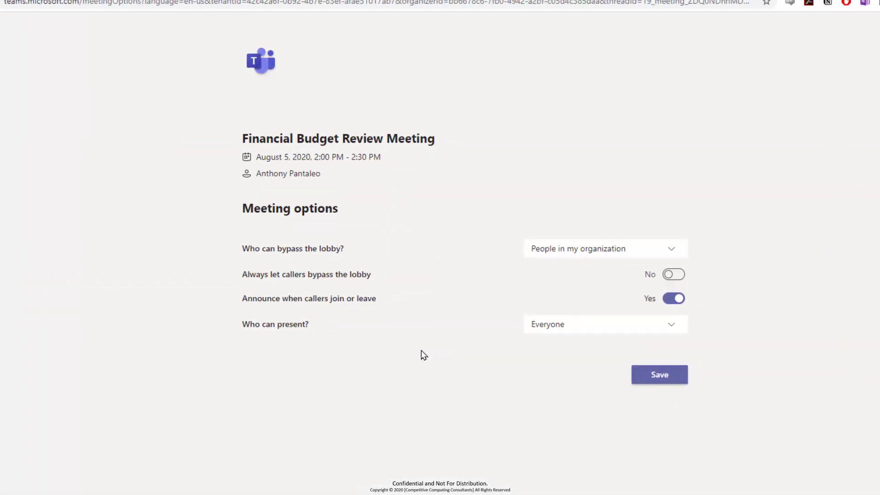
left_click(635, 255)
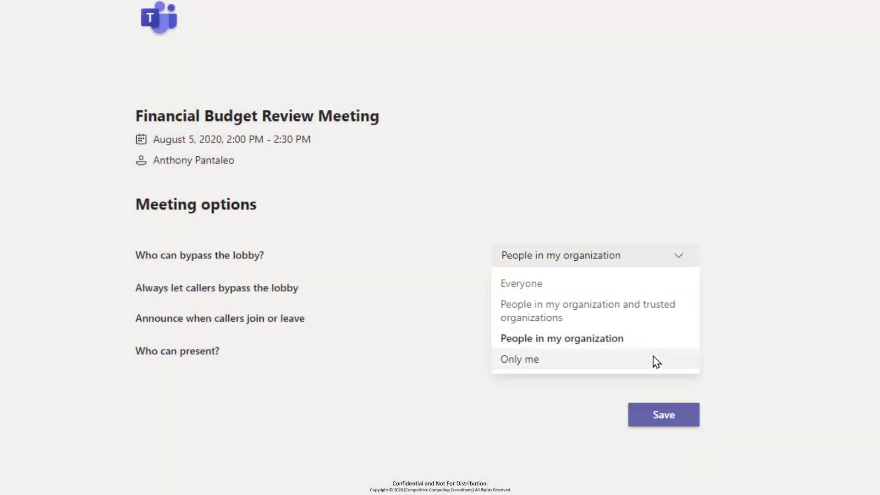
key("Escape")
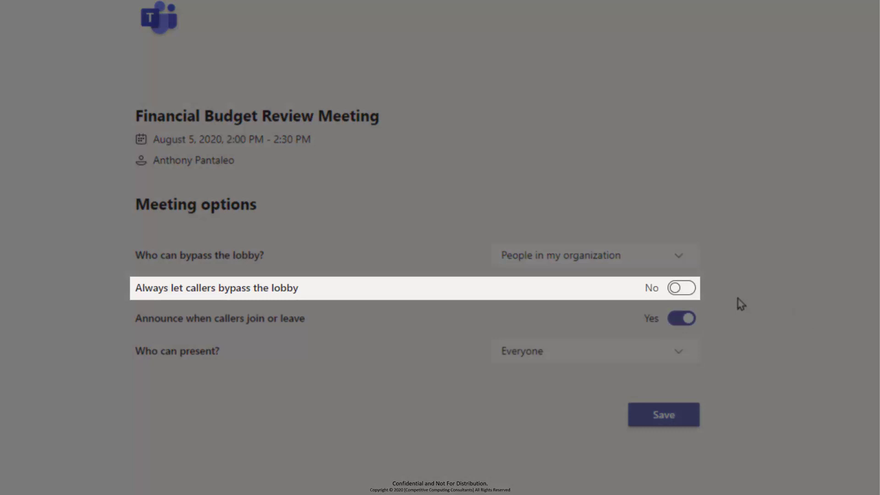
left_click(687, 292)
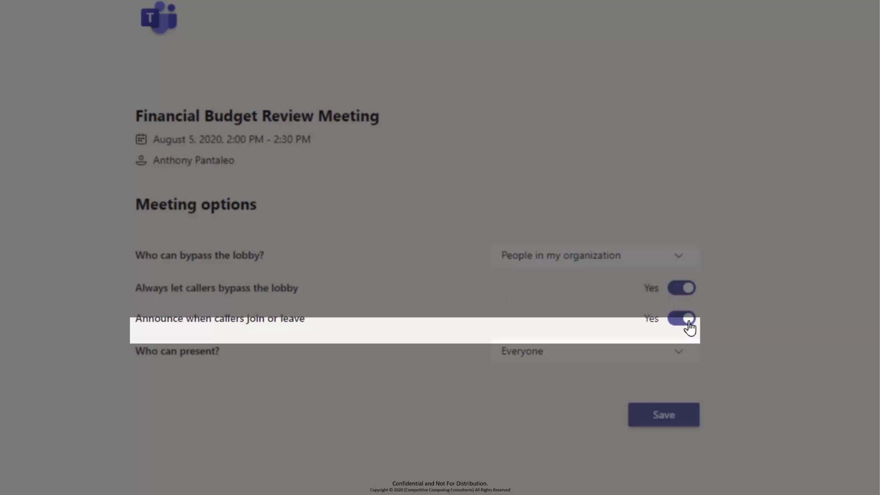
left_click(680, 353)
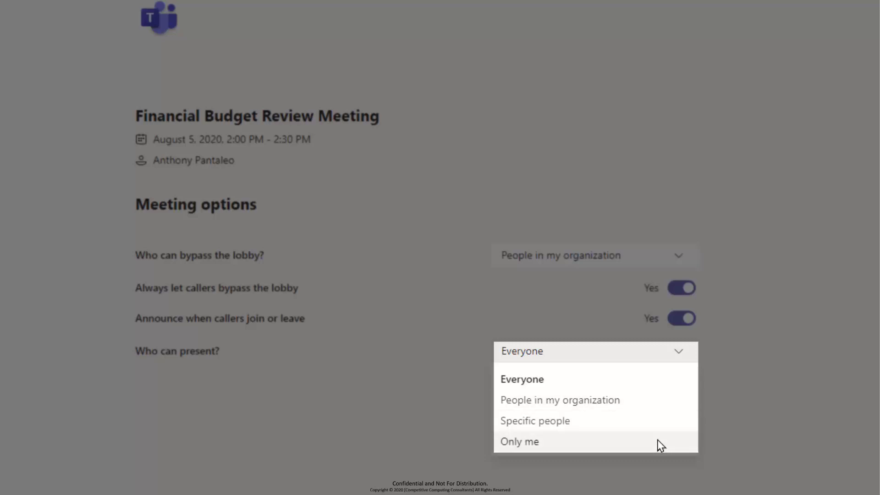
left_click(765, 401)
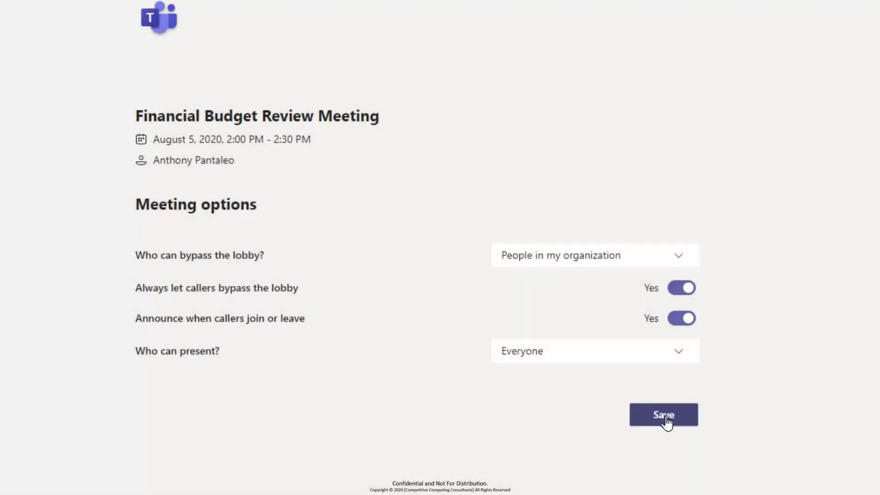
left_click(666, 418)
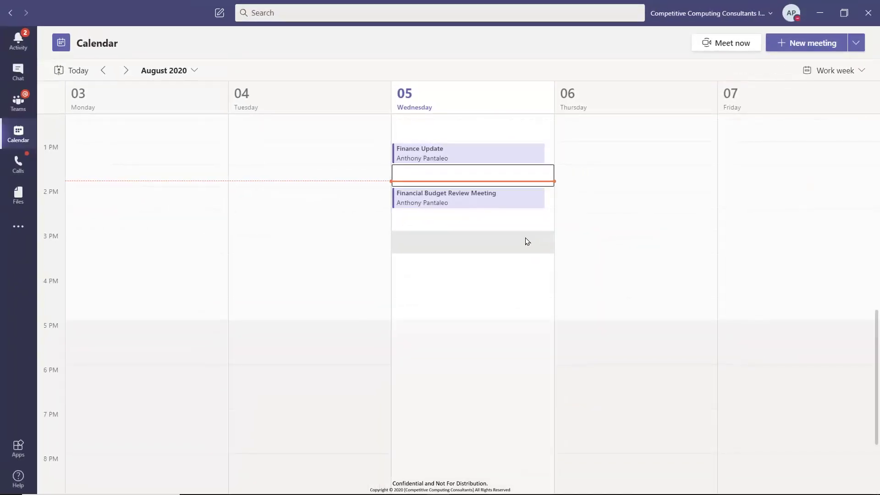
Open the Financial Budget Review Meeting and check the microphone and speaker devices before joining
left_click(513, 204)
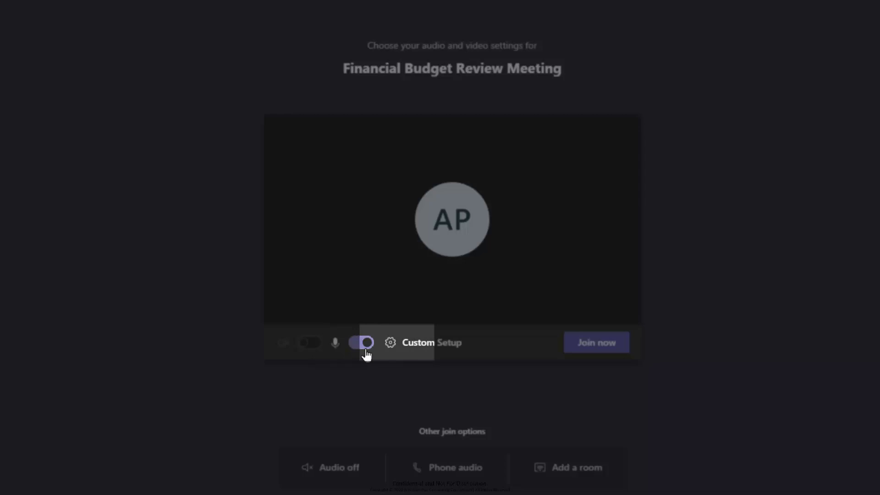
left_click(423, 353)
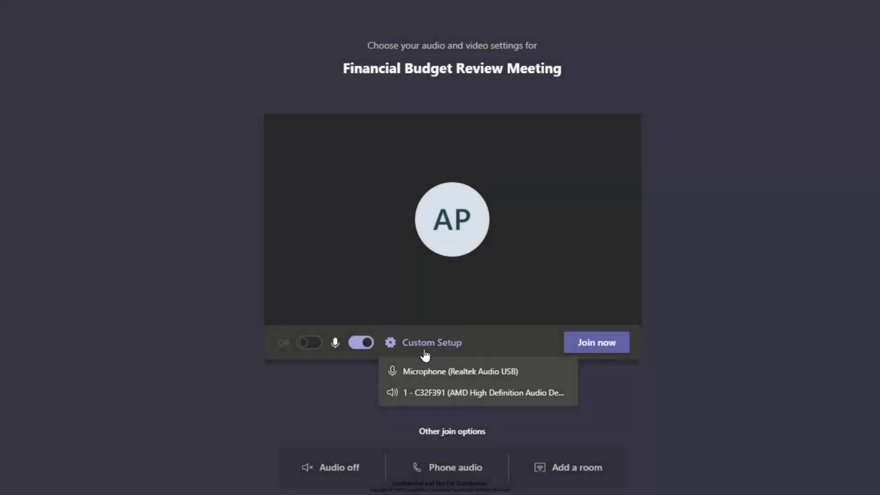
left_click(314, 388)
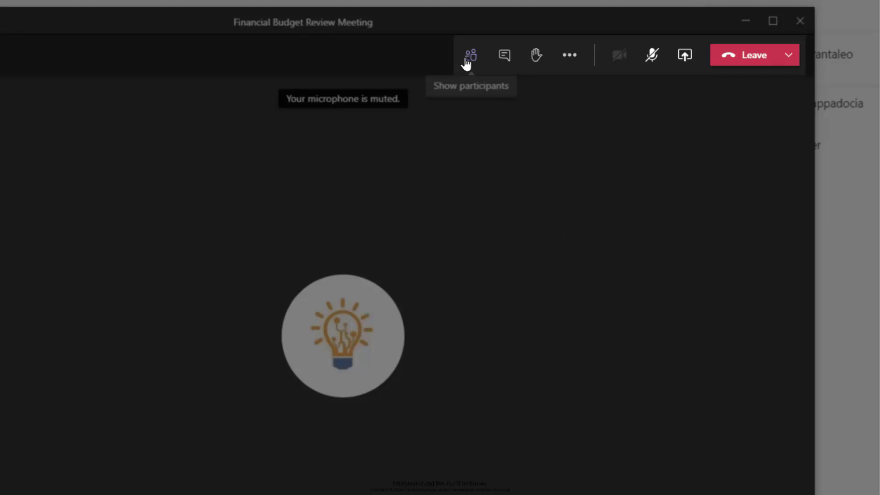
Show the participants list: two people in the call and one invitee without a response
left_click(466, 62)
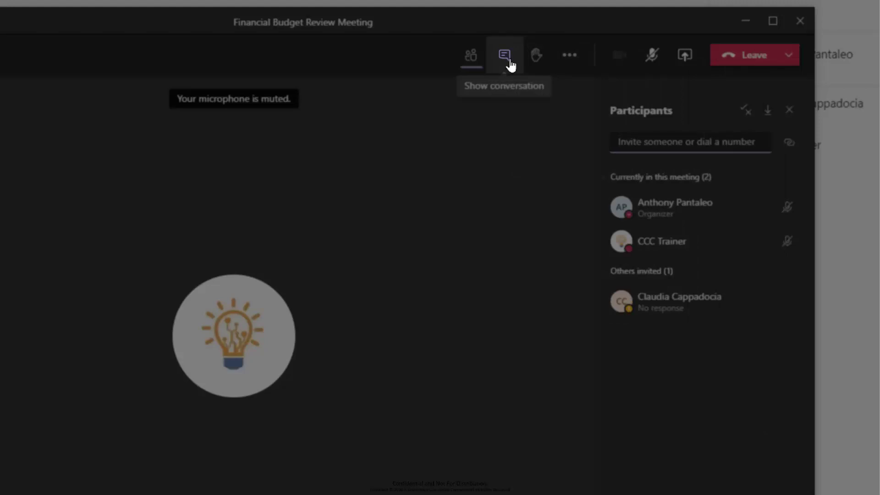
Raise your hand from the meeting chat, then lower it again from the participants list
left_click(509, 62)
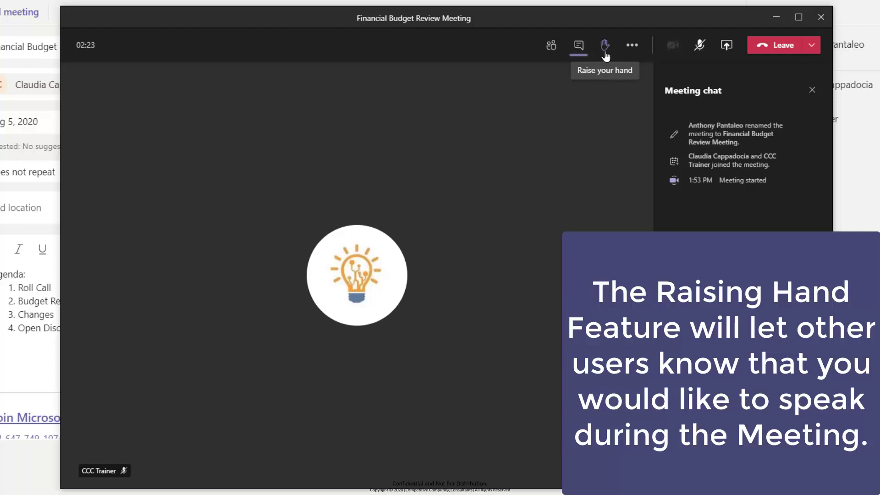
left_click(605, 46)
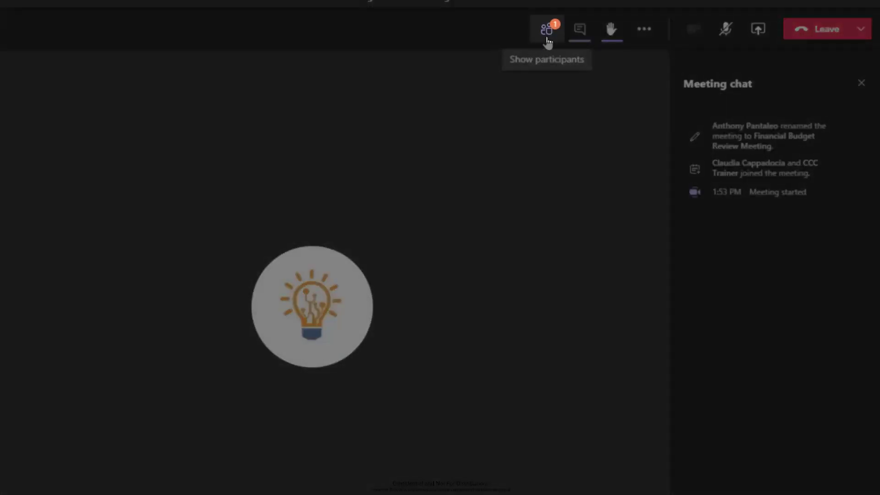
left_click(547, 40)
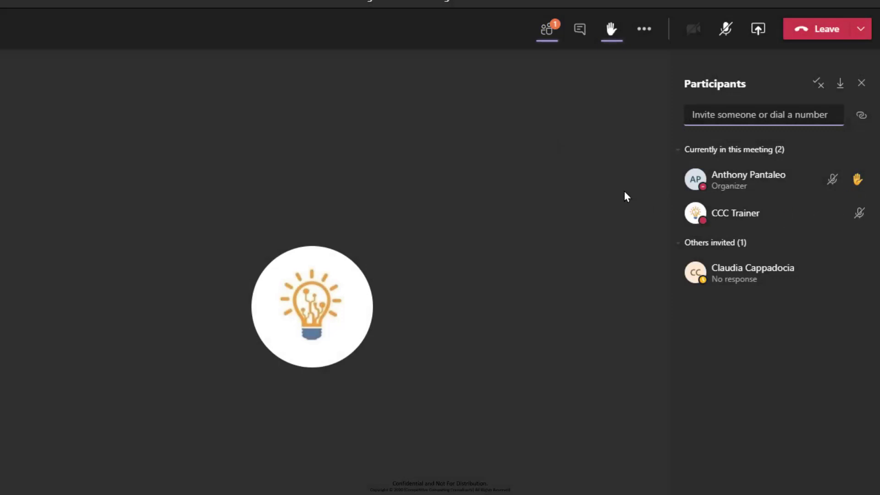
left_click(611, 33)
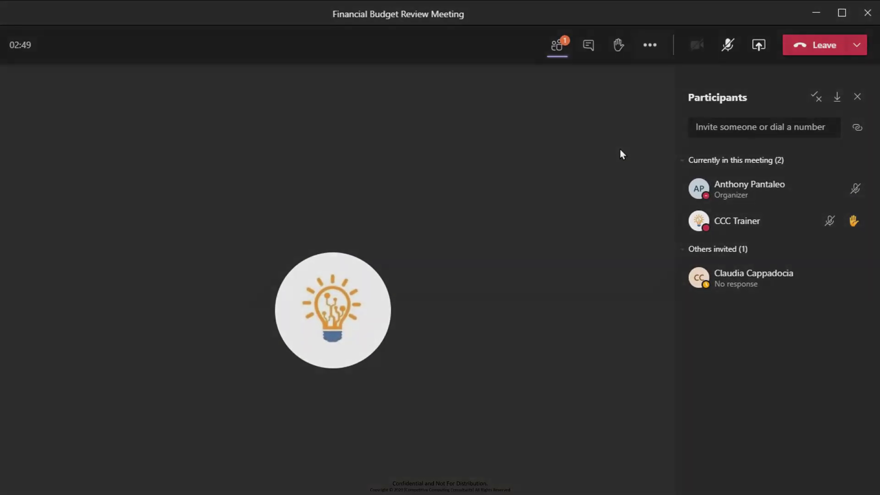
Turn on live captions from the meeting's More actions menu
left_click(651, 48)
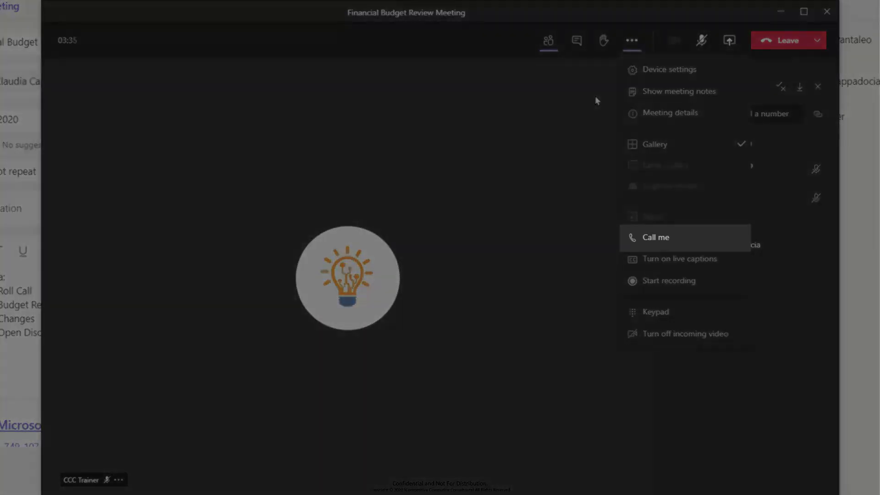
left_click(701, 40)
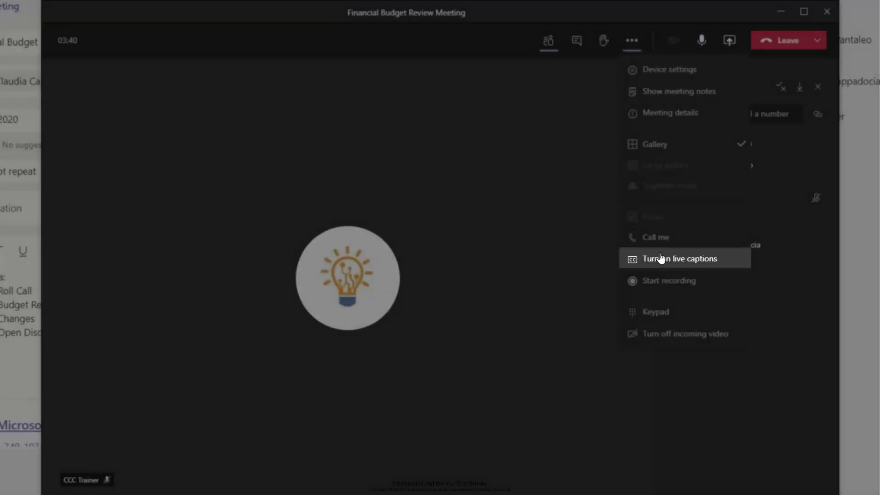
left_click(660, 259)
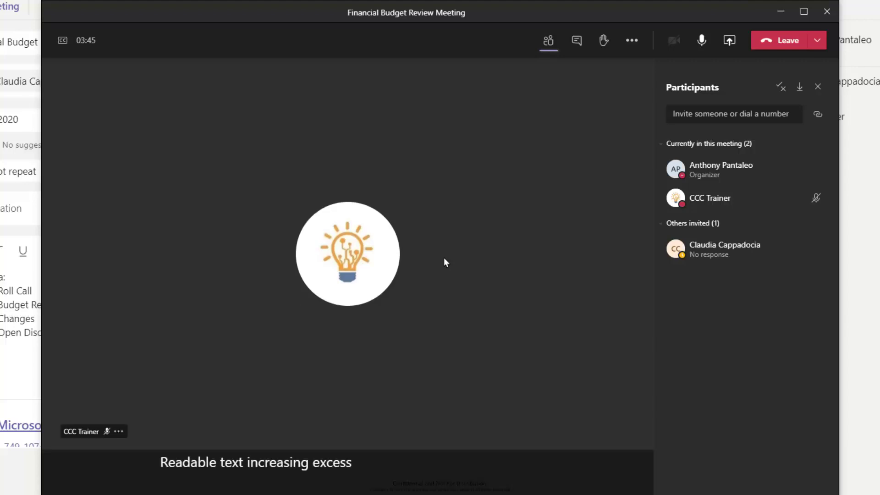
left_click(632, 41)
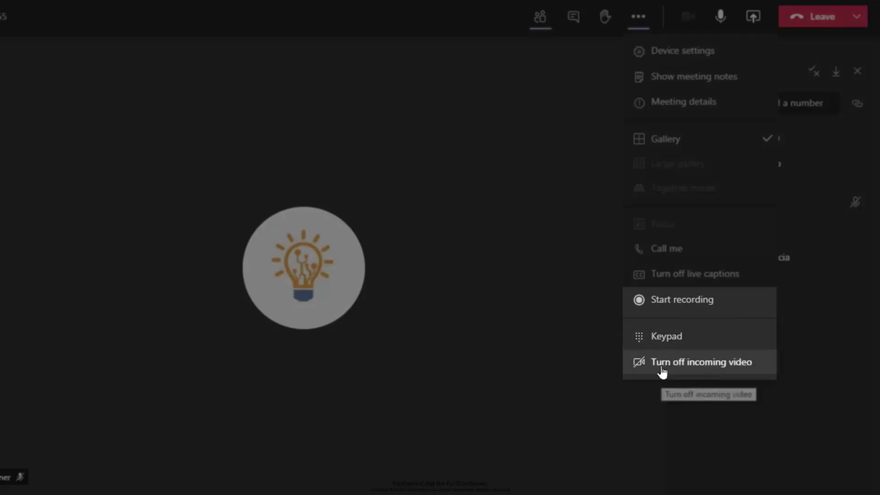
Select Turn off live captions so only the meeting video and participants remain
left_click(714, 285)
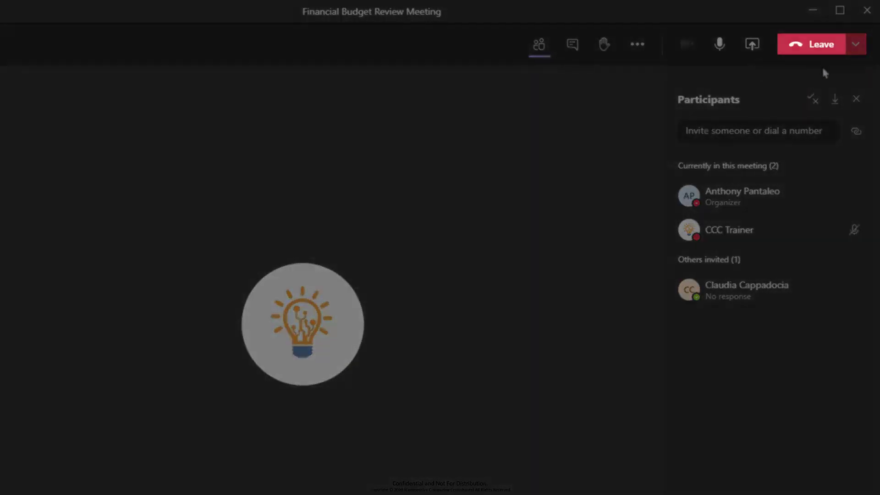
Open the menu beside Leave to get the option to end the meeting for everyone
left_click(857, 46)
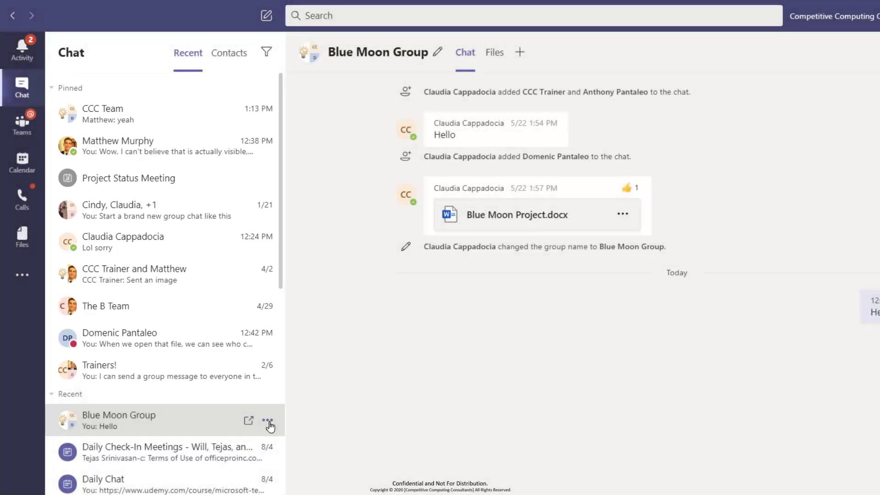
Pin the Blue Moon Group chat to the pinned chats list
left_click(268, 423)
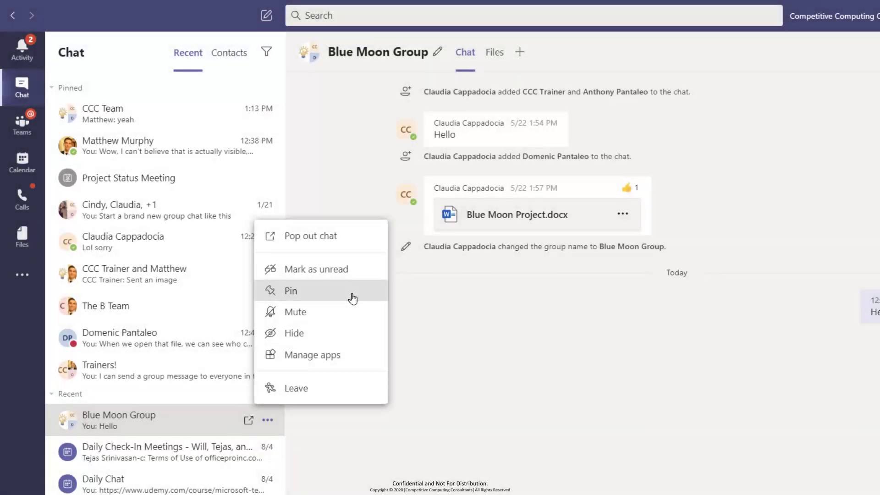
left_click(353, 299)
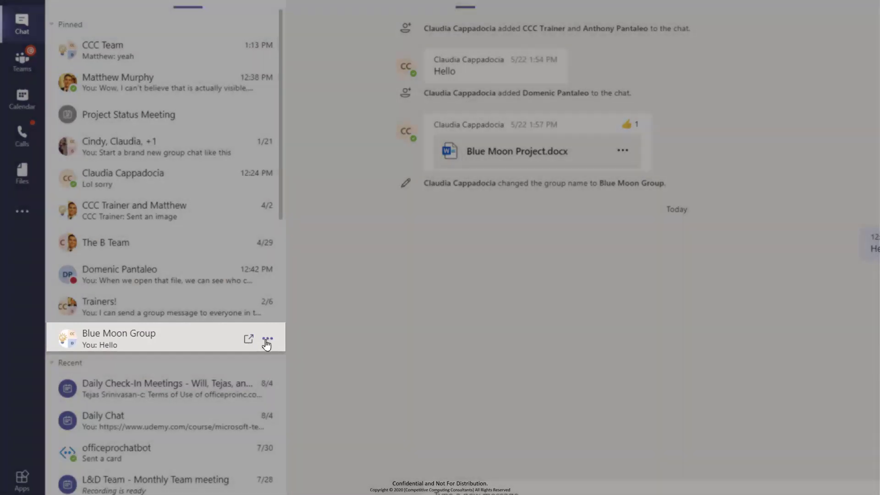
left_click(267, 338)
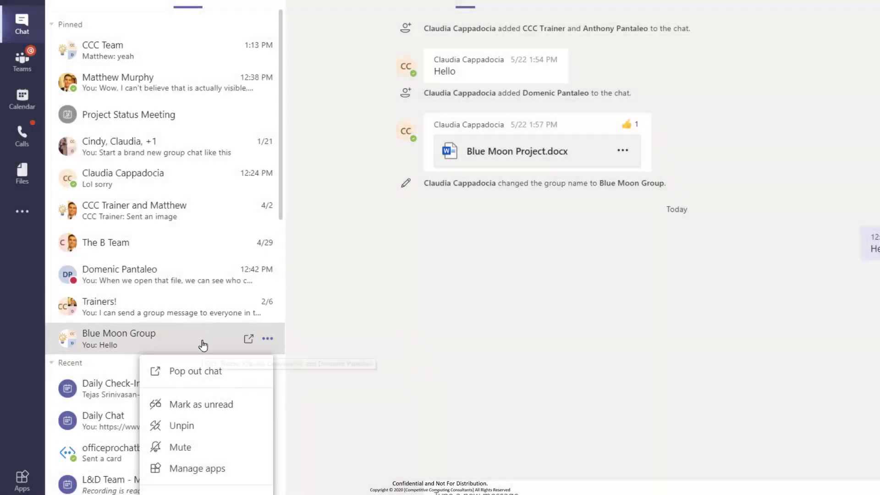
left_click(325, 342)
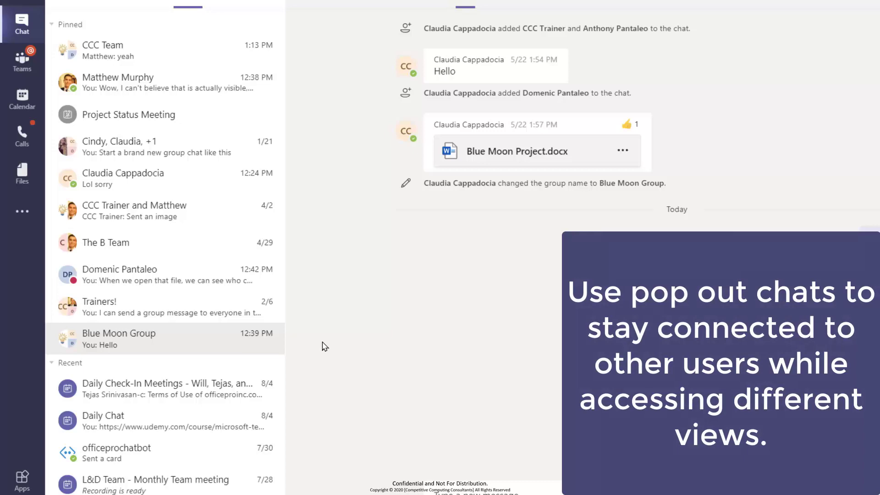
Pop the Blue Moon Group chat out into a separate window, then close that window
mouse_move(248, 341)
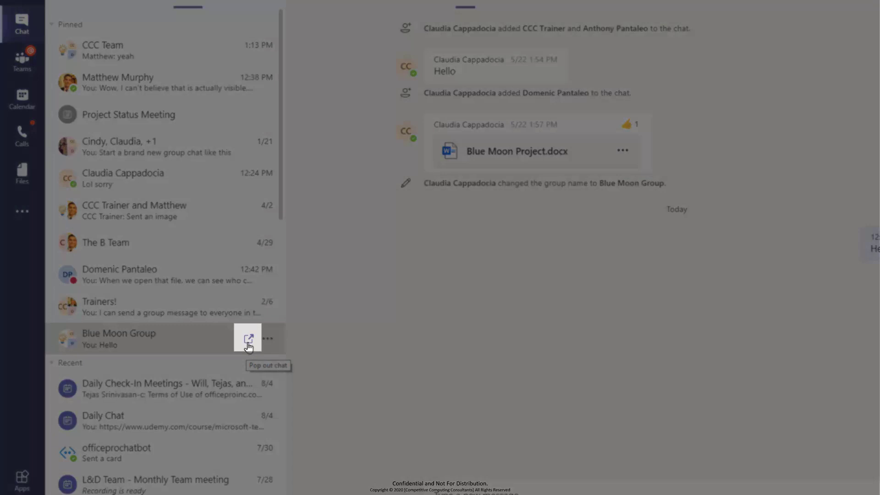
left_click(248, 339)
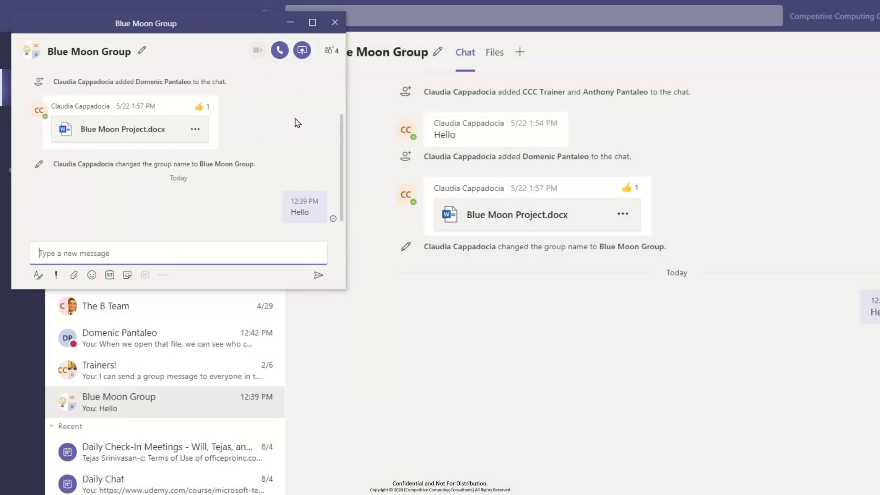
left_click(335, 22)
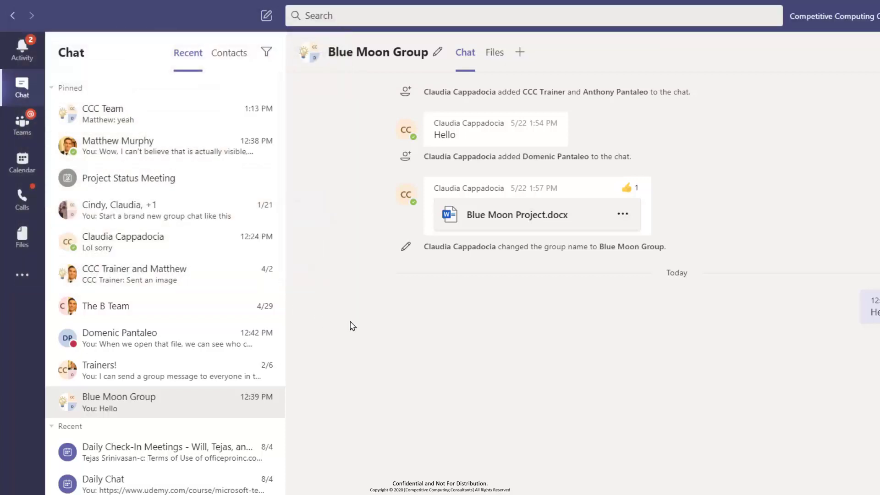
In the Teams view, pin The Water Project's Materials And Deliverables channel
left_click(35, 127)
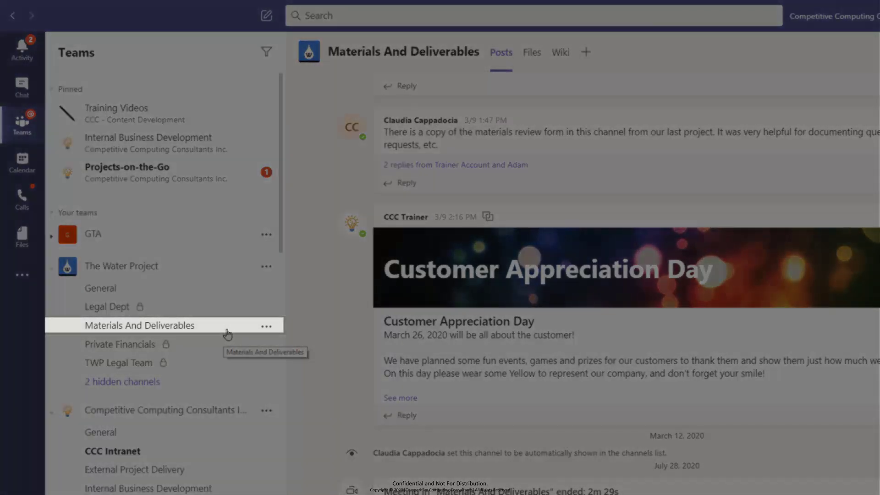
left_click(266, 326)
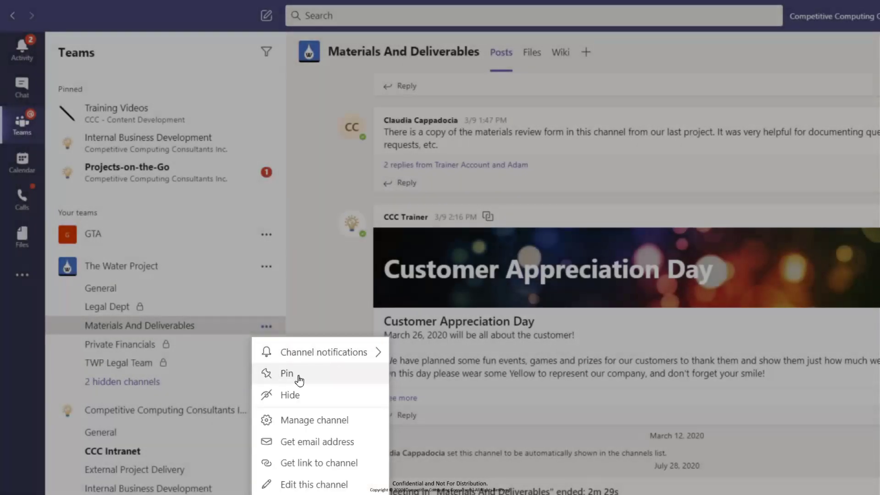
left_click(299, 381)
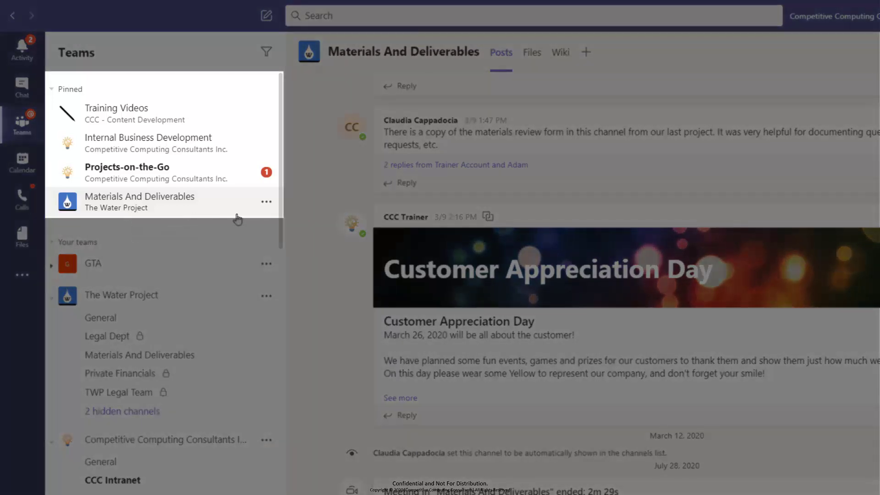
left_click(266, 203)
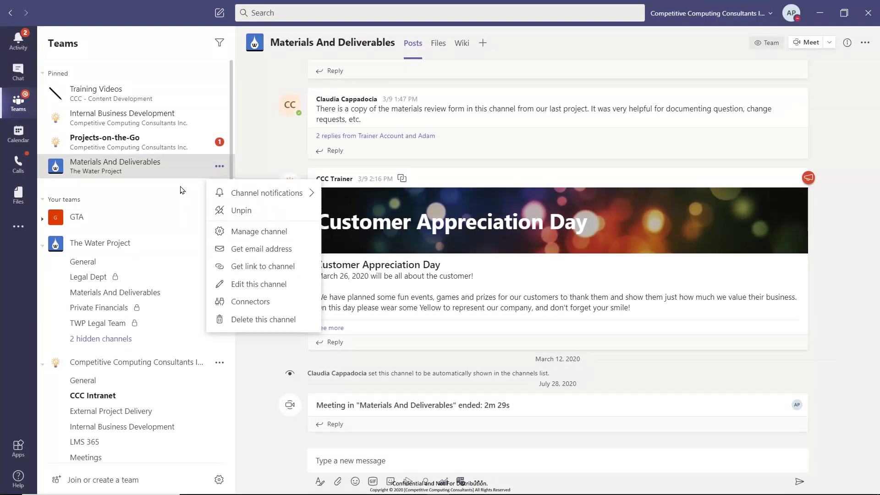
Close the channel menu and view the Meet now and Schedule a meeting choices under Meet
left_click(180, 190)
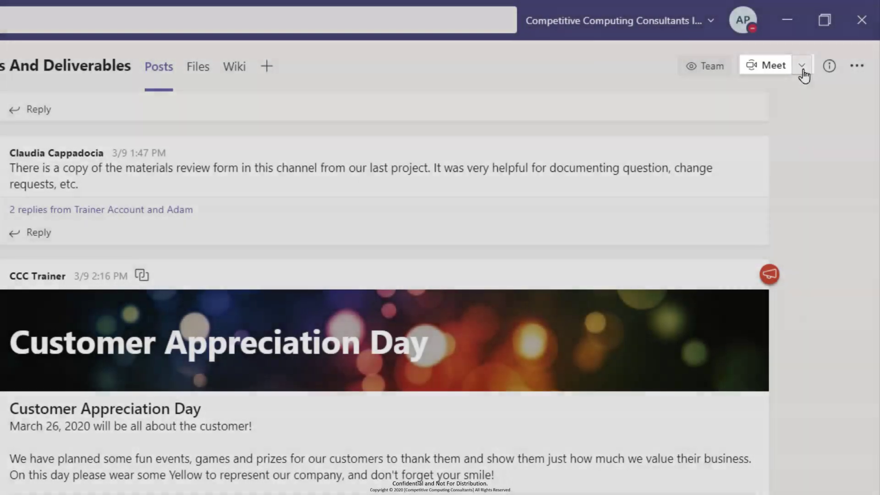
left_click(803, 74)
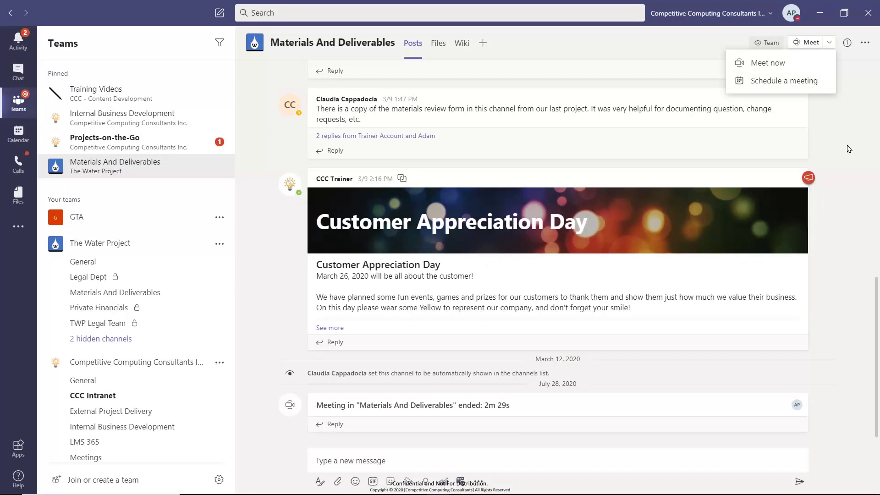
left_click(848, 149)
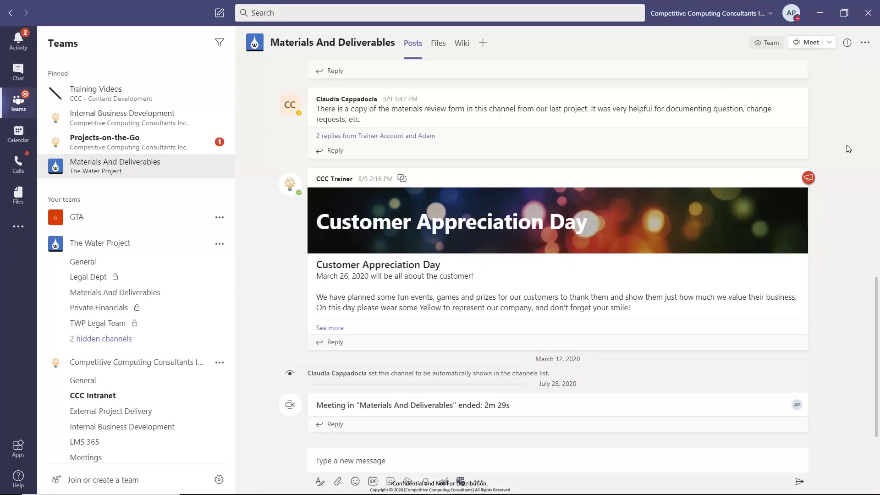